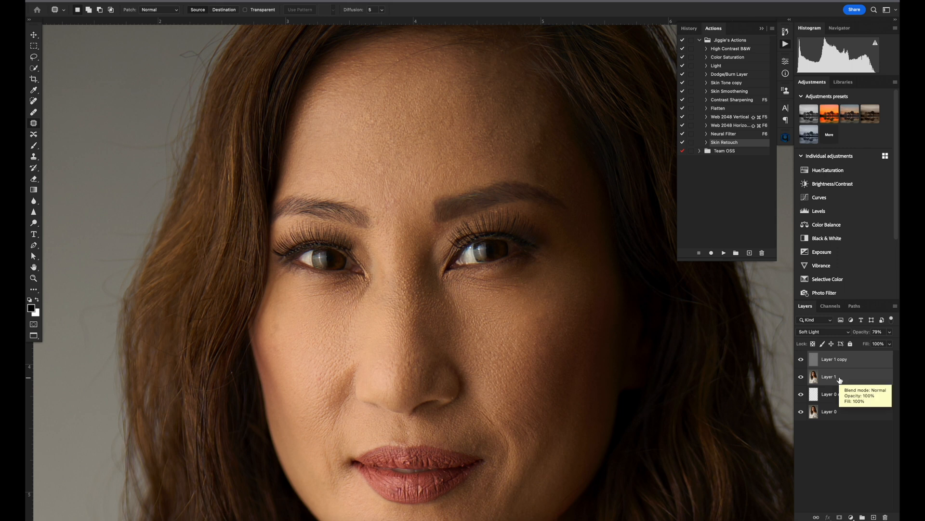
Merge all visible layers into a new layer on top of the stack and duplicate that merged layer.
key(super+alt+shift+e)
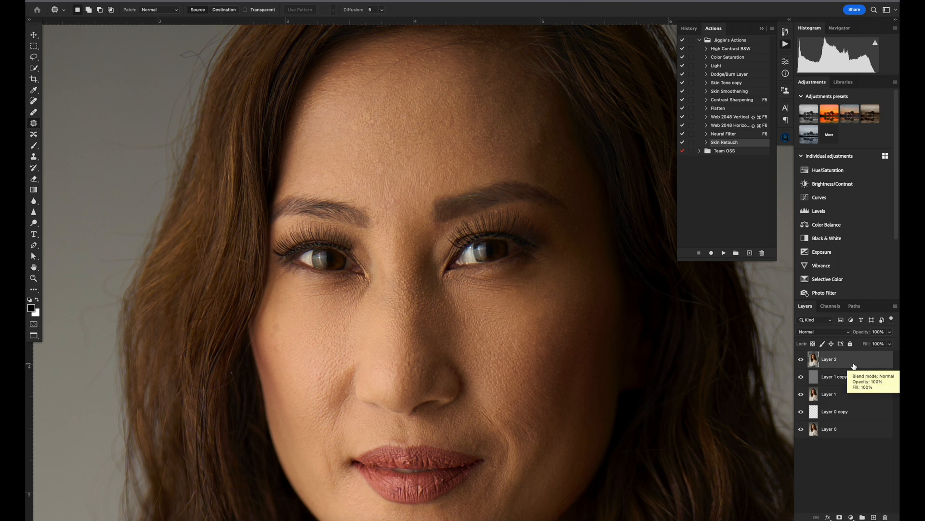
key(super+j)
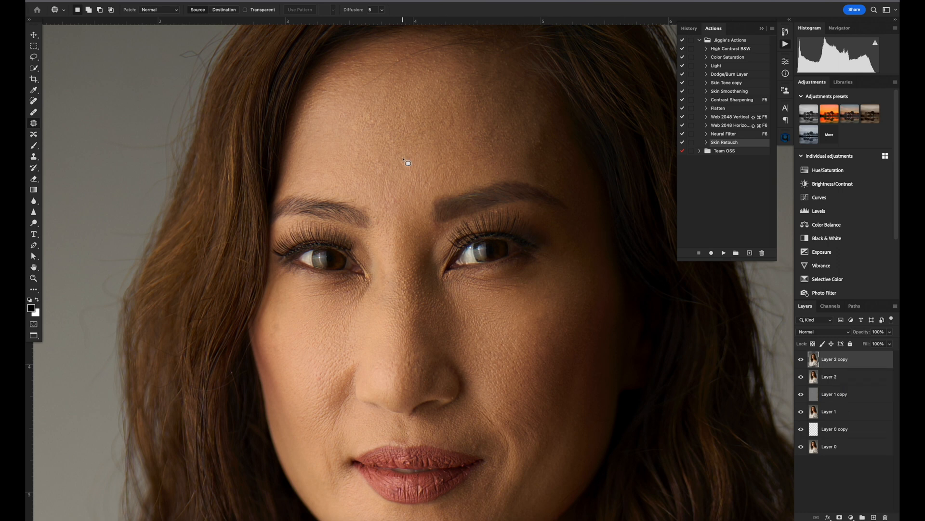
Apply the Retouch4me Portrait Volumes filter to the duplicate with Blend 100 and Soft Light Layer enabled, and set its blend mode to Soft Light.
click(227, 1)
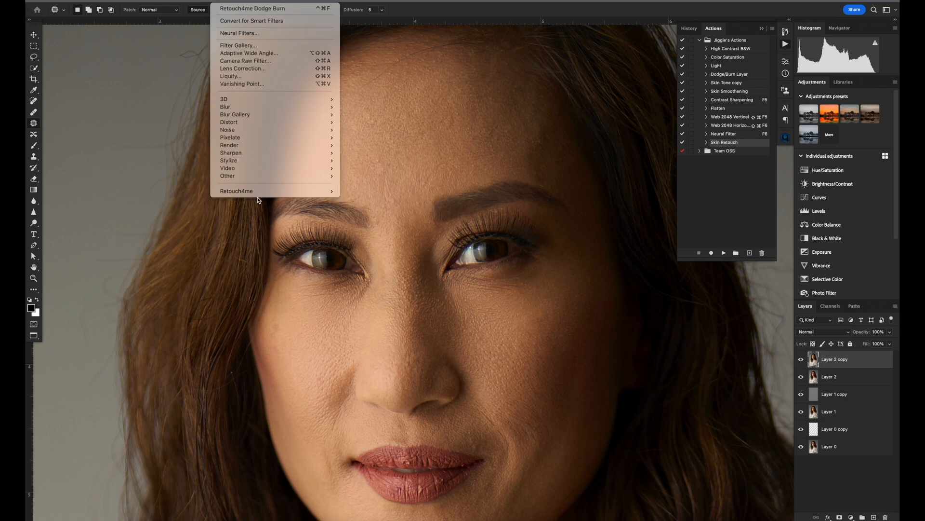
mouse_move(259, 192)
click(358, 206)
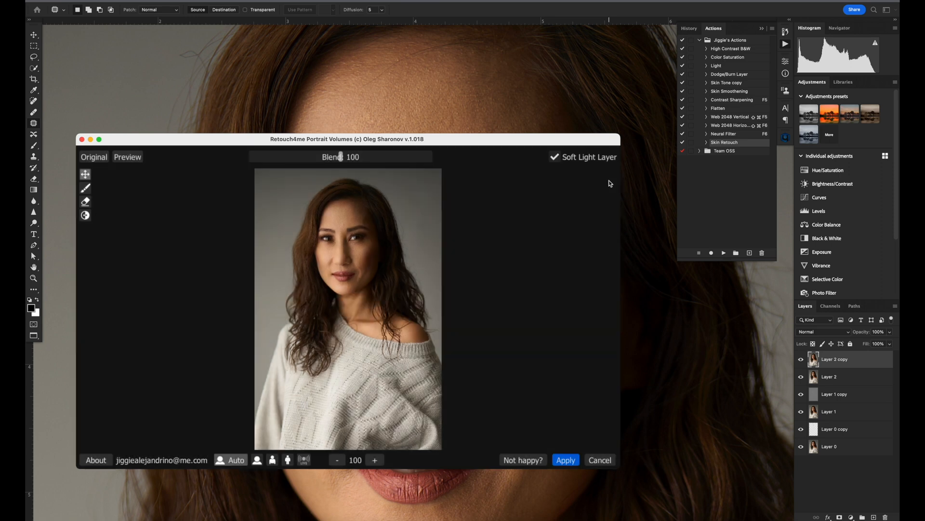
click(566, 460)
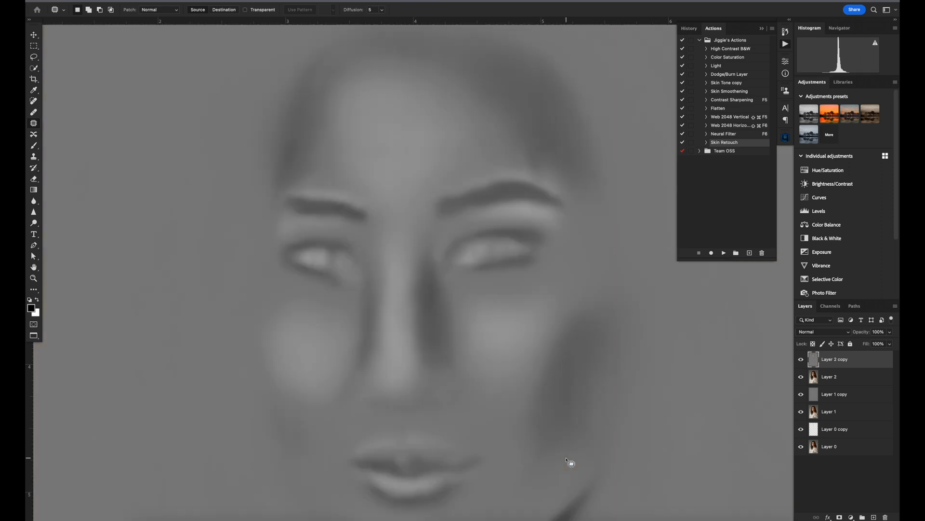
click(822, 331)
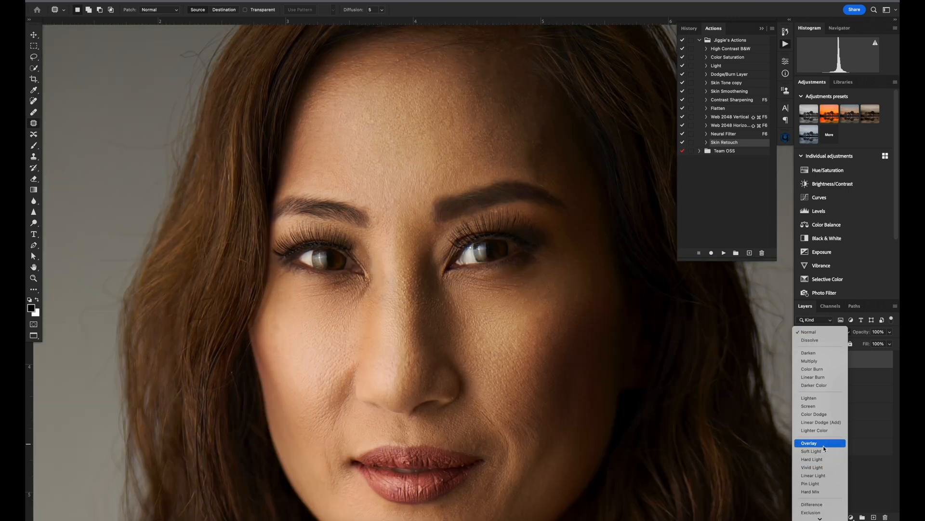
click(824, 452)
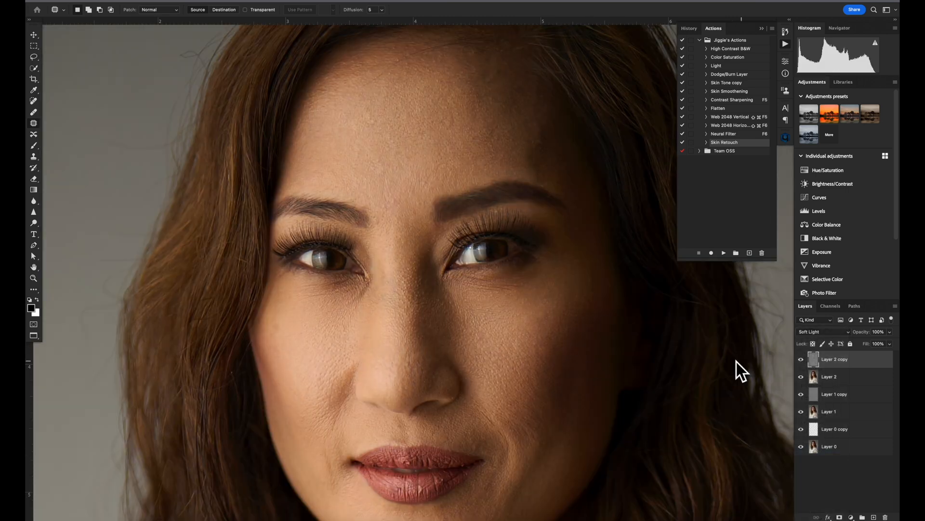
Compare the whole portrait with and without the Portrait Volumes layer.
key(super+minus)
key(super+minus)
drag(507, 299, 445, 228)
click(801, 360)
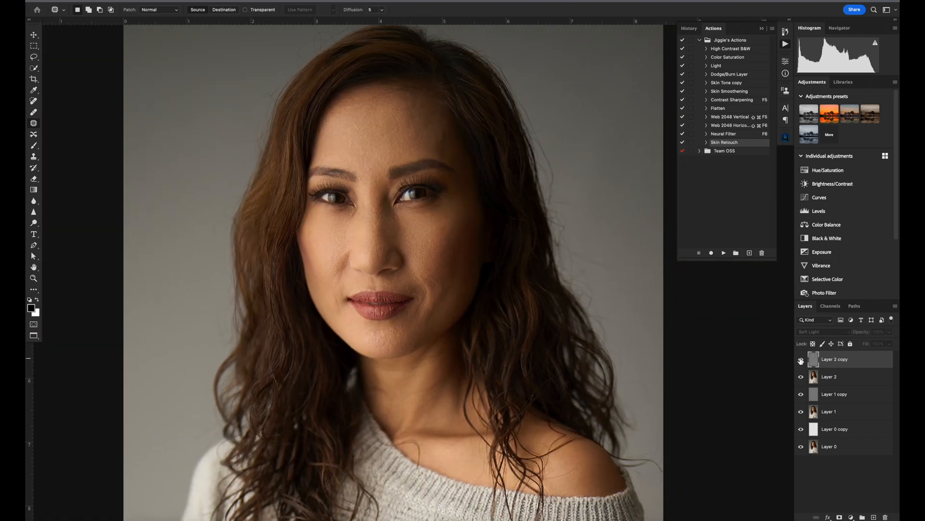
click(801, 360)
click(801, 361)
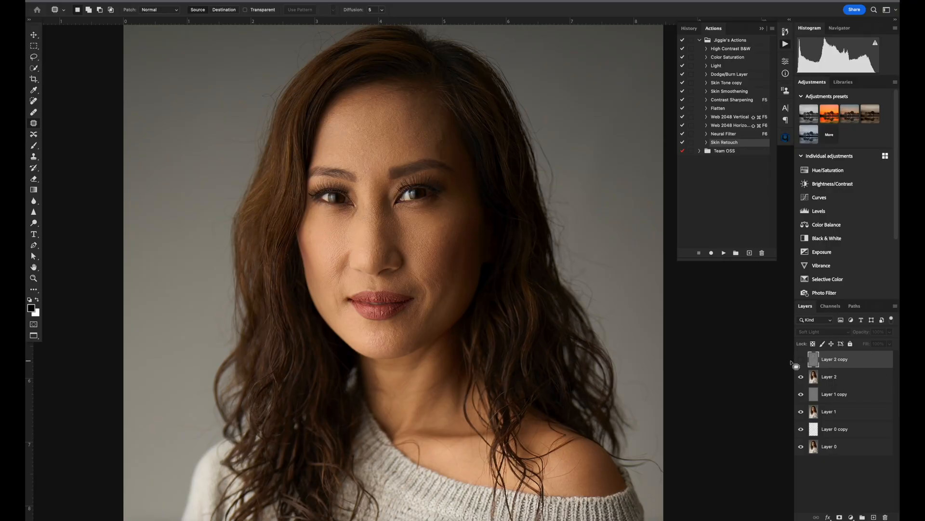
Set the Portrait Volumes layer's opacity to 20% and compare the result with the layer hidden and with the original.
click(801, 359)
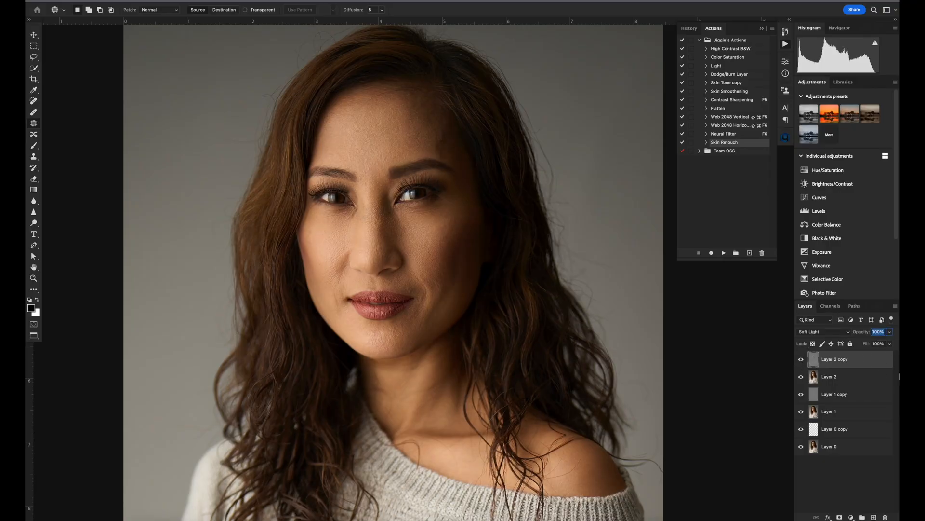
text(2)
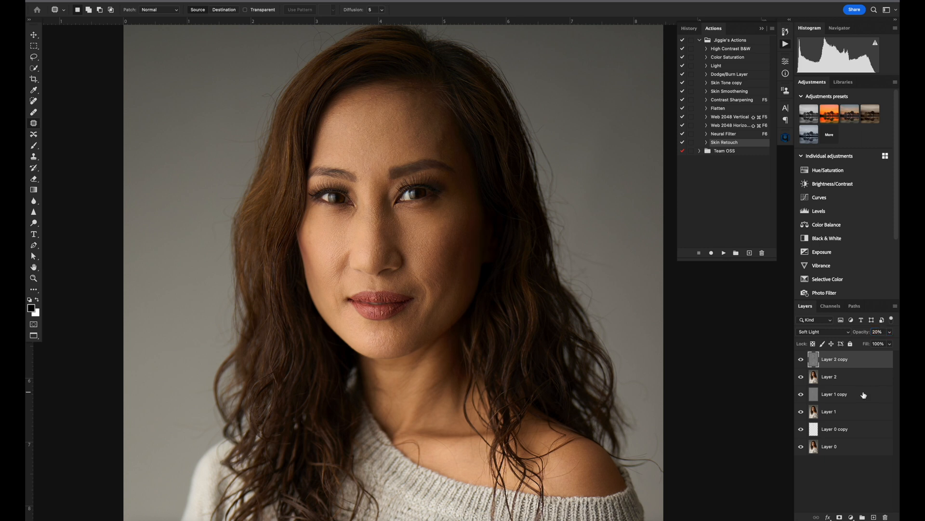
click(801, 359)
click(801, 359)
alt+click(802, 447)
alt+click(801, 447)
Review the Skin Retouch action, start recording a new action named Same Retouch4m2 in the same set, and stop the recording.
click(706, 143)
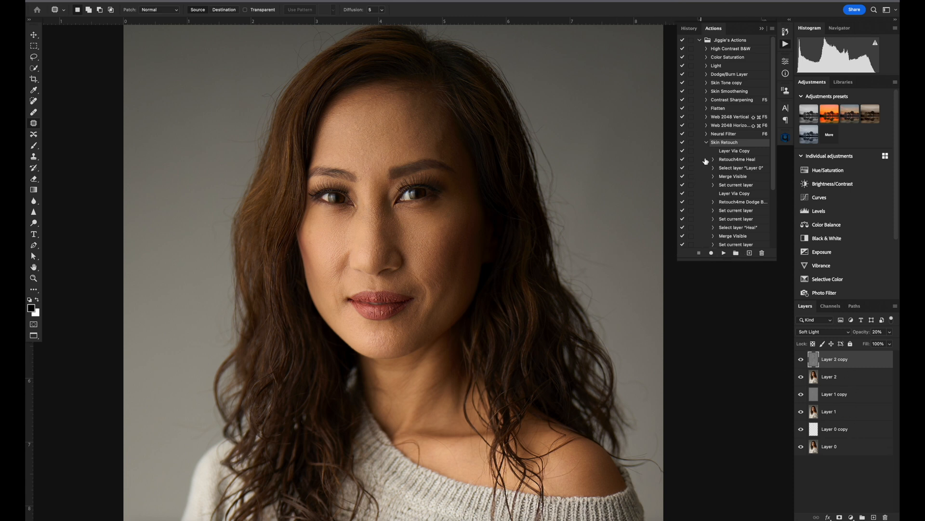
click(707, 142)
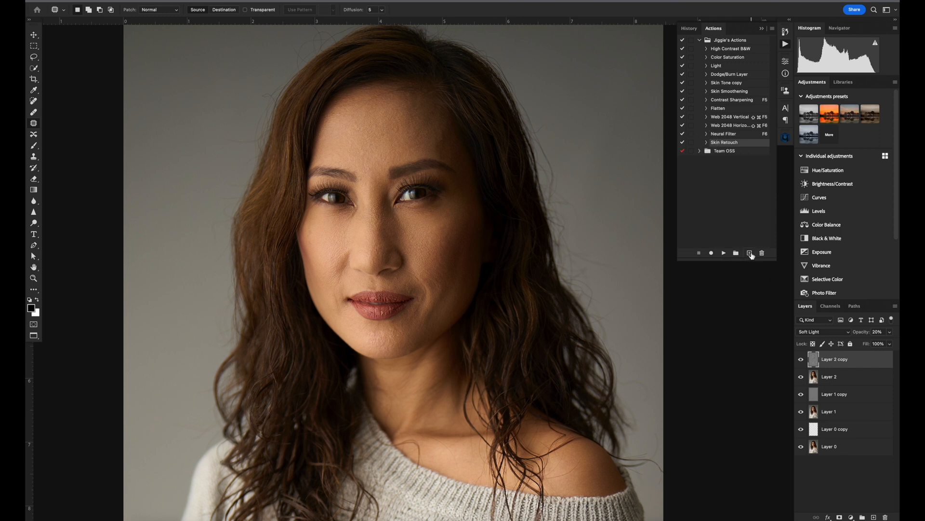
click(750, 253)
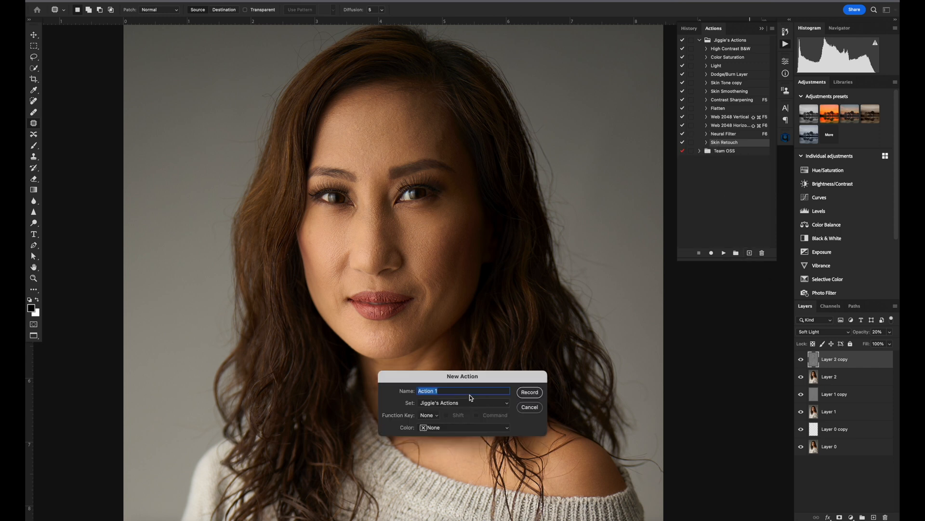
text(Same Retouch4m2)
key(Return)
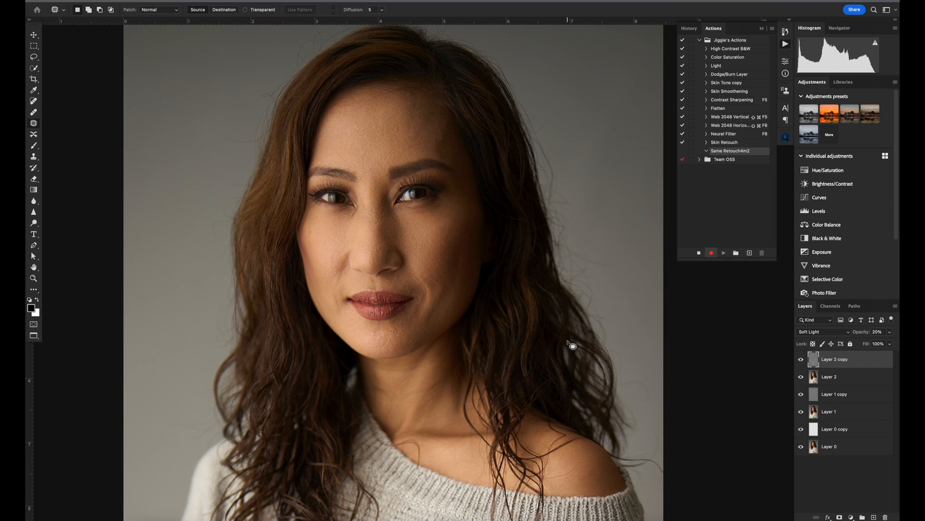
click(700, 253)
Close the portrait without saving, switch to Bridge and reopen _2JA9823.psd in Photoshop.
key(super+w)
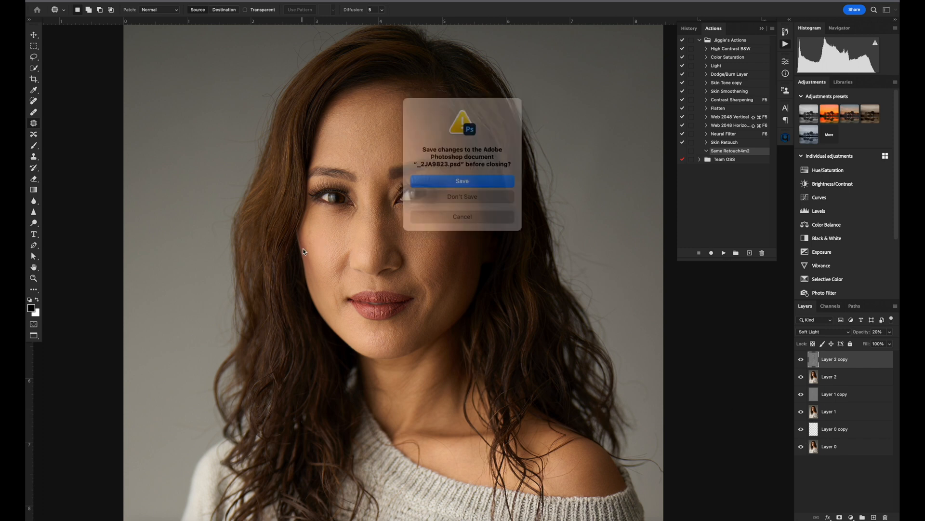
click(466, 194)
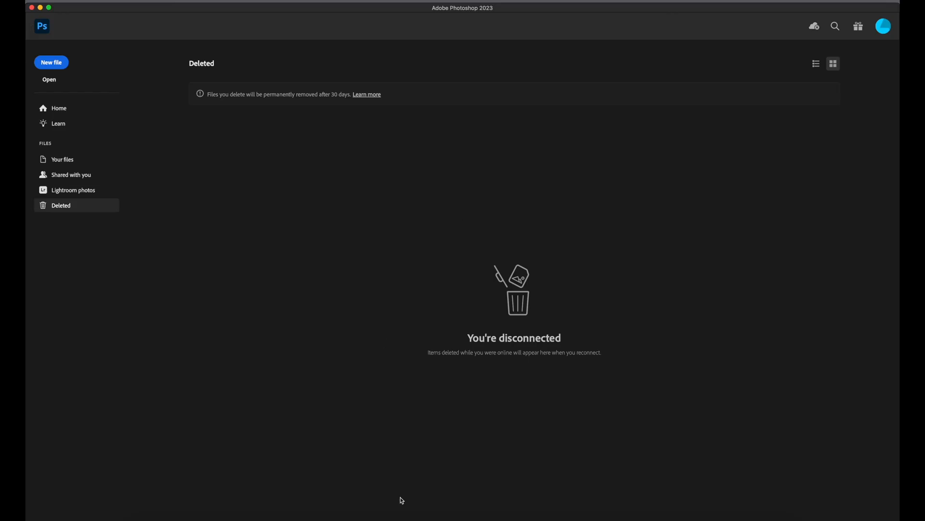
click(362, 519)
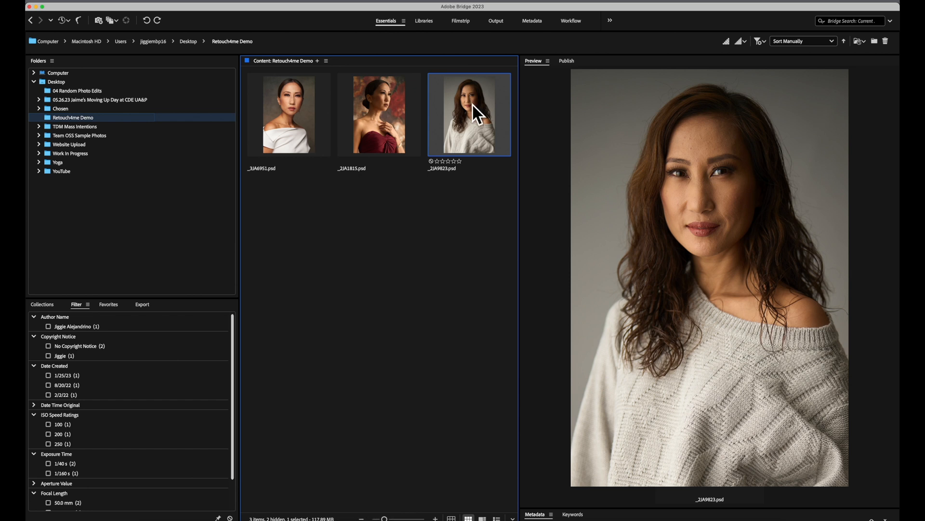
drag(473, 107, 378, 519)
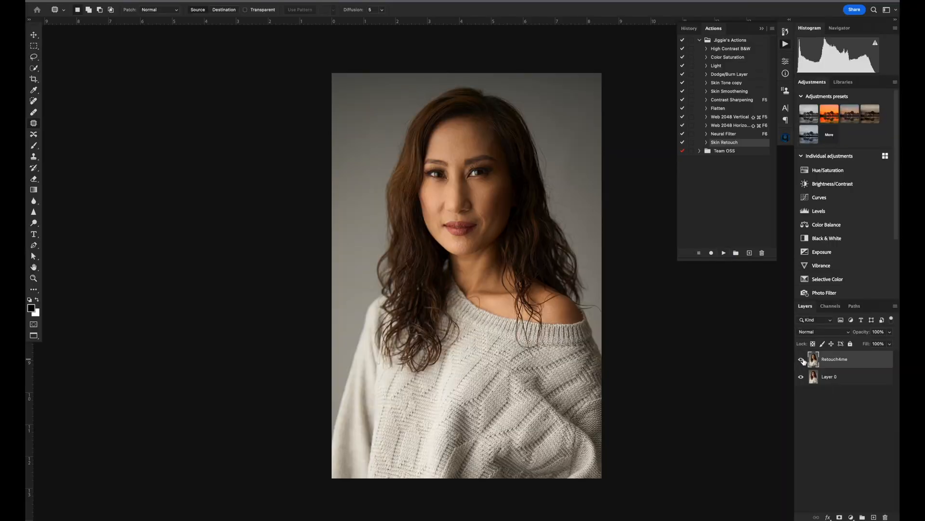
Compare the face with and without the Retouch4me layer, and review the recorded commands of the Skin Retouch action.
key(super+plus)
key(super+plus)
key(super+plus)
key(super+plus)
drag(556, 185, 525, 446)
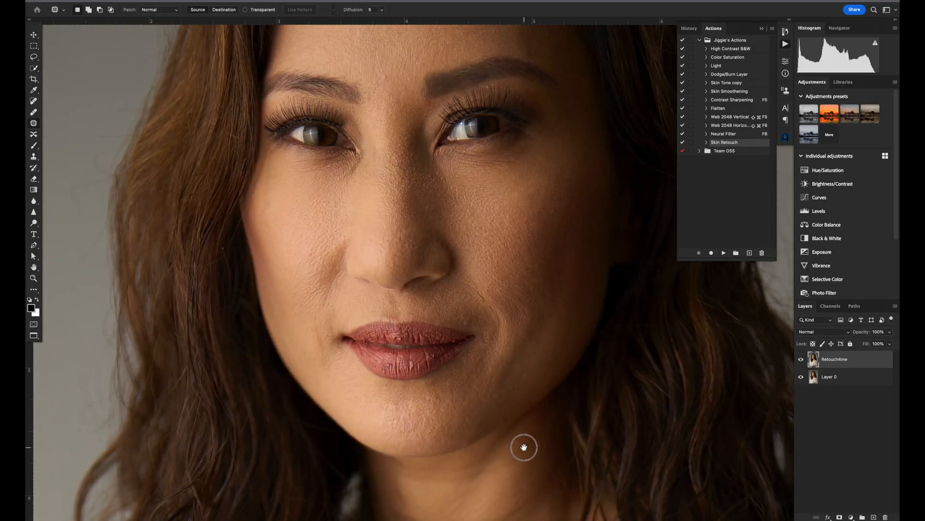
click(802, 359)
click(801, 361)
drag(522, 243, 528, 372)
click(801, 359)
click(802, 360)
click(801, 360)
click(801, 359)
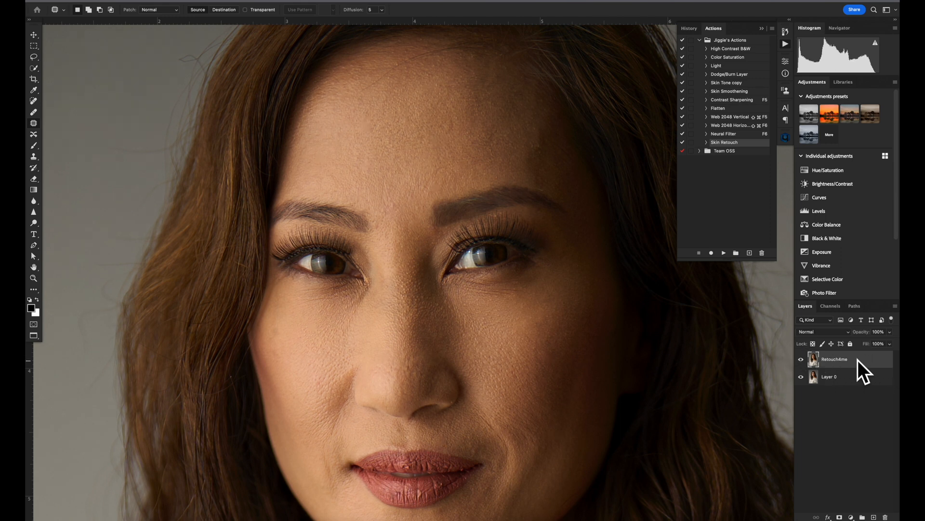
click(706, 143)
scroll(737, 197, down, 3)
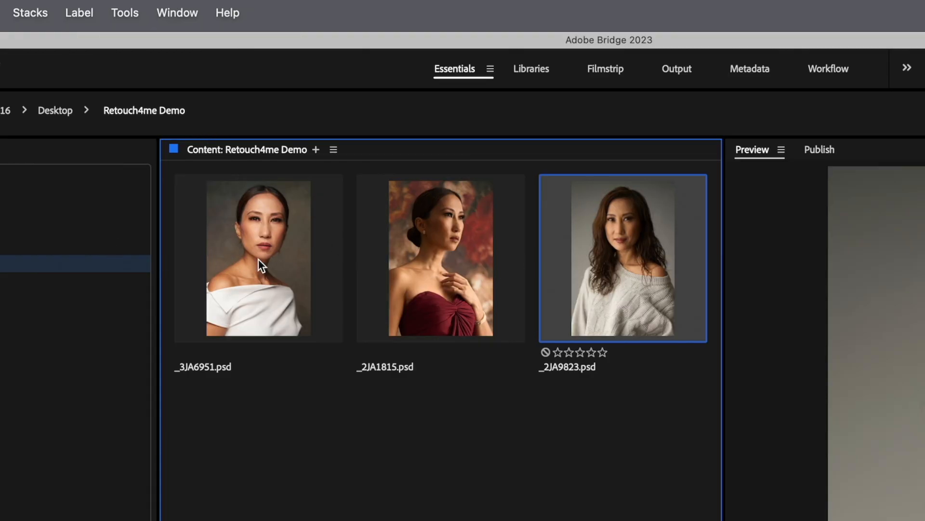
Select all three PSD portraits in the Retouch4me Demo folder and send them to Photoshop's Image Processor.
key(super+a)
click(125, 12)
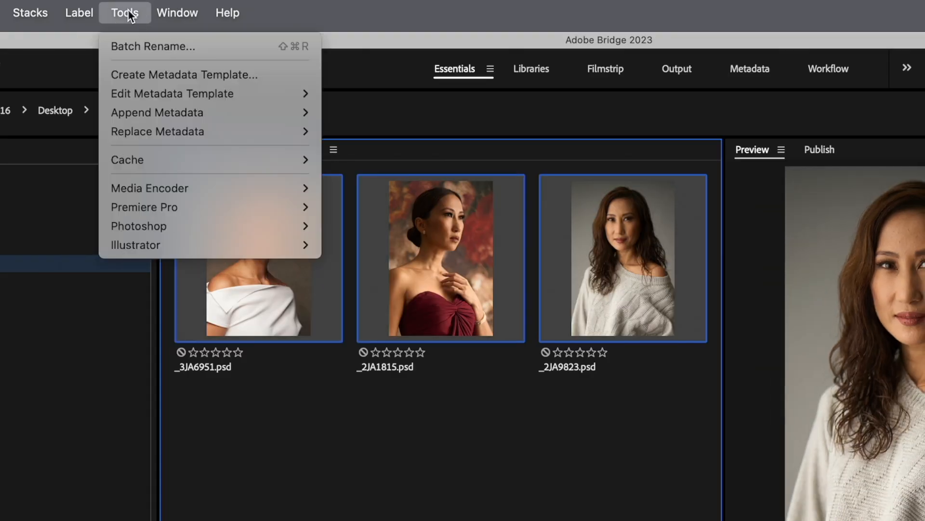
mouse_move(201, 230)
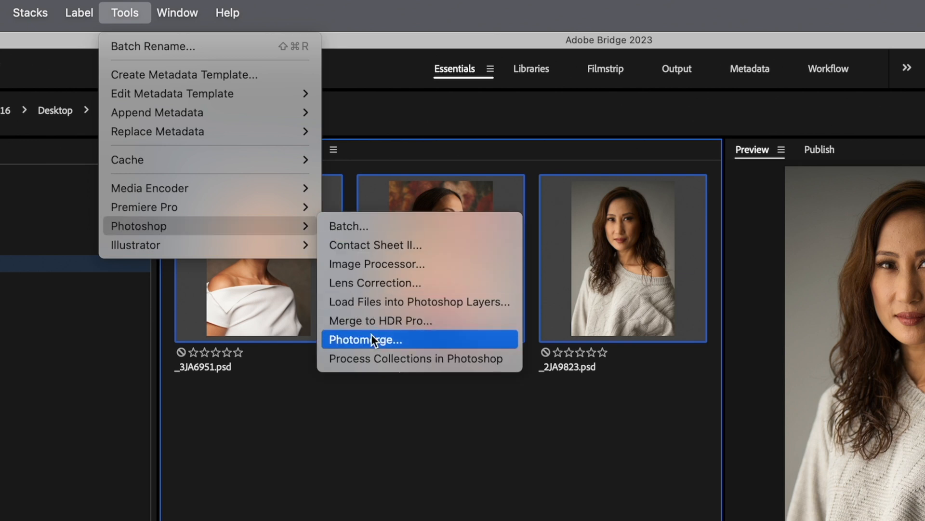
click(397, 266)
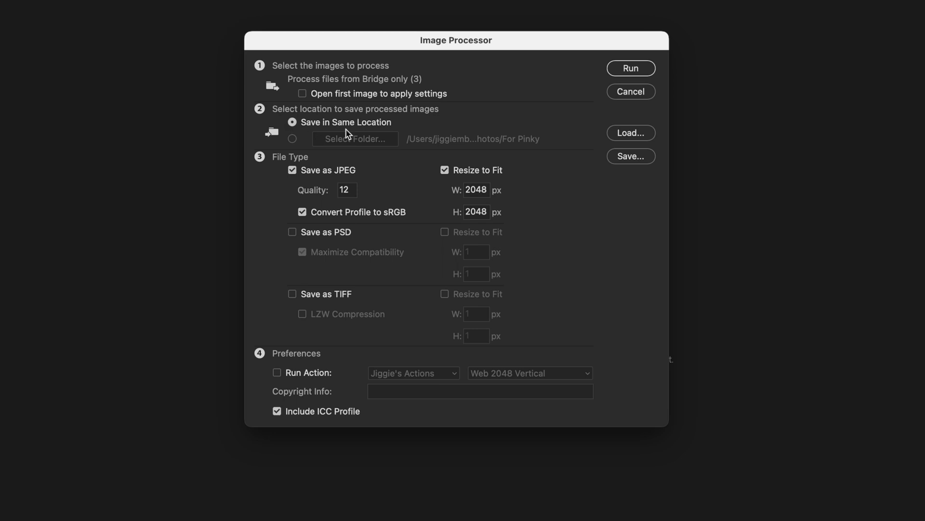
Set the Image Processor to save as PSD instead of JPEG and run the Skin Retouch action, and start the batch processing.
click(293, 232)
click(293, 170)
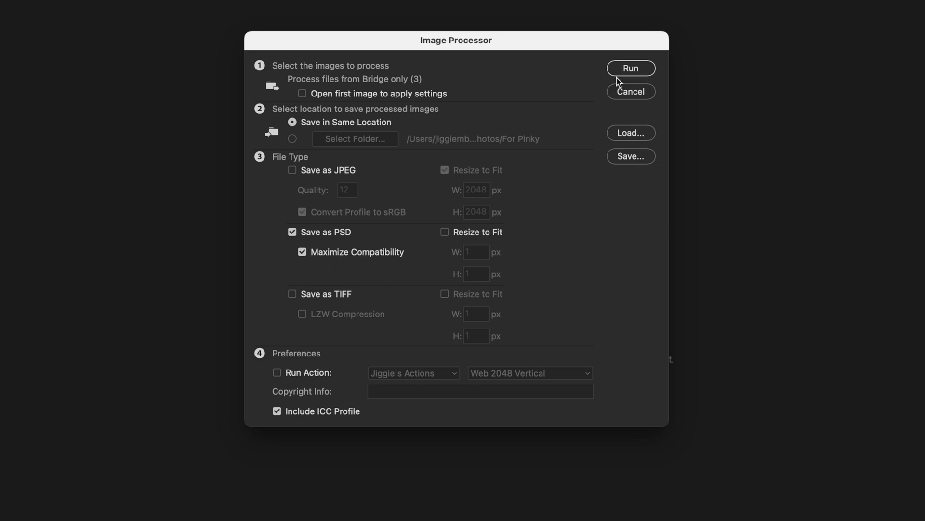
click(278, 373)
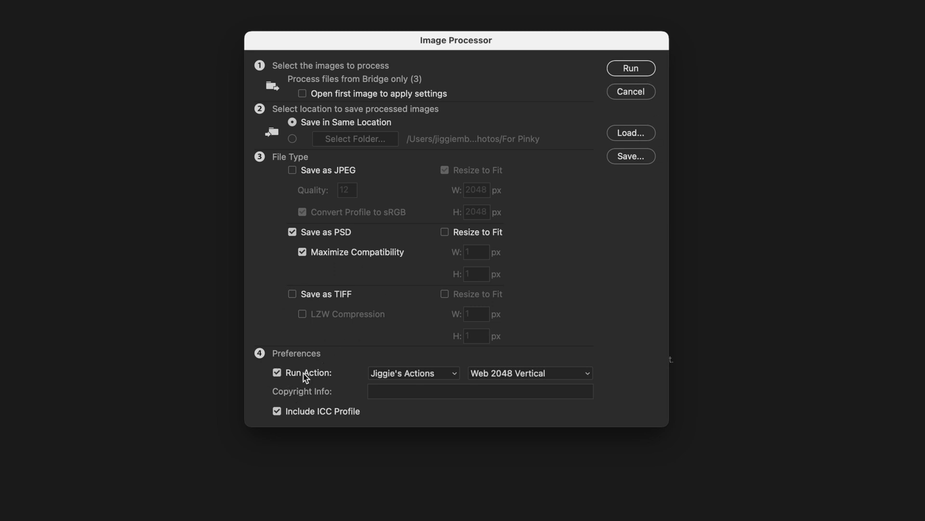
click(510, 376)
click(507, 504)
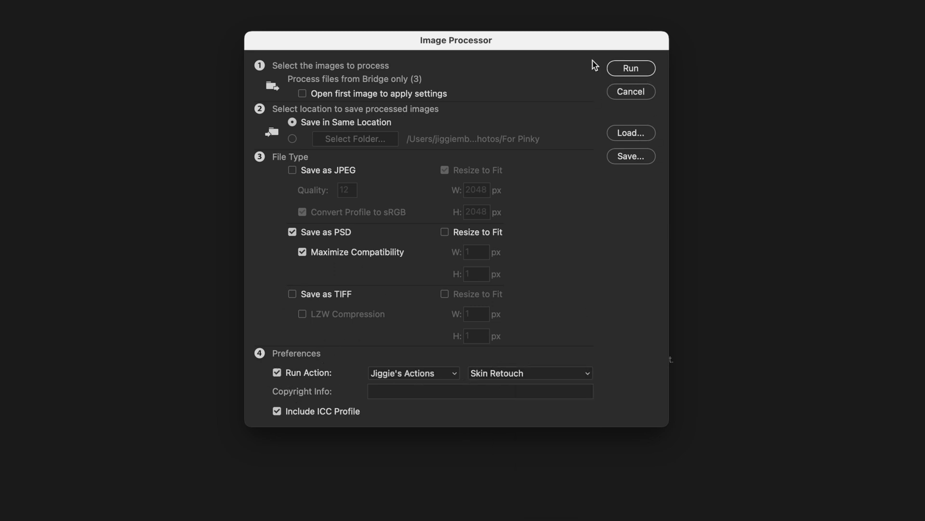
click(632, 71)
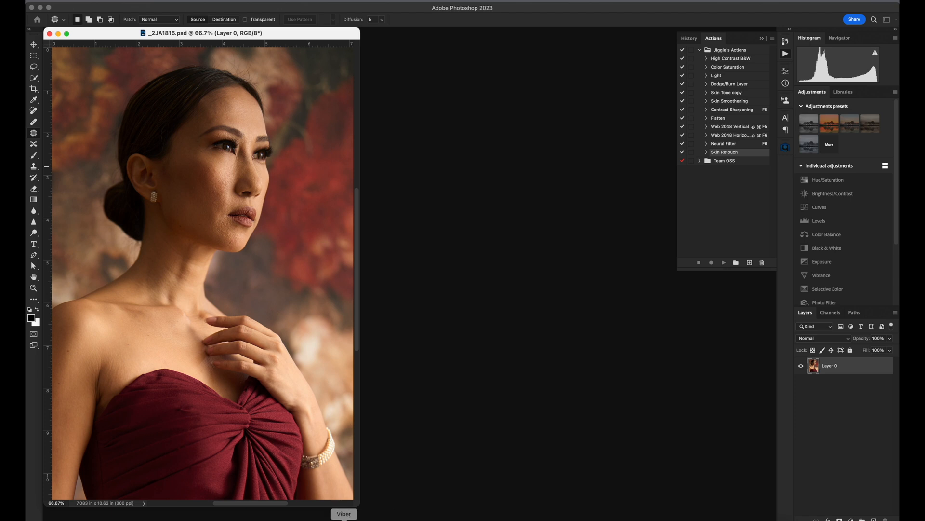
Switch to Bridge and open the processed _3JA6951.psd from the new PSD folder in Photoshop.
click(361, 519)
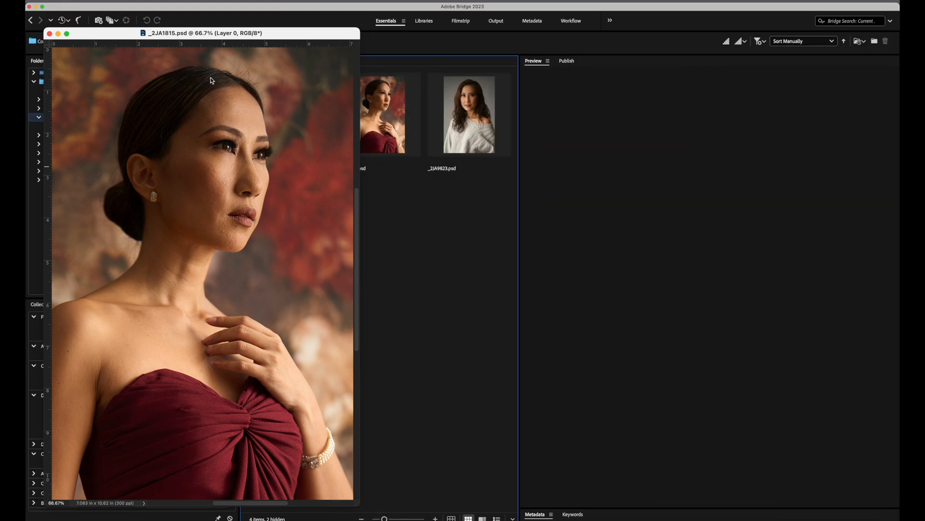
click(455, 43)
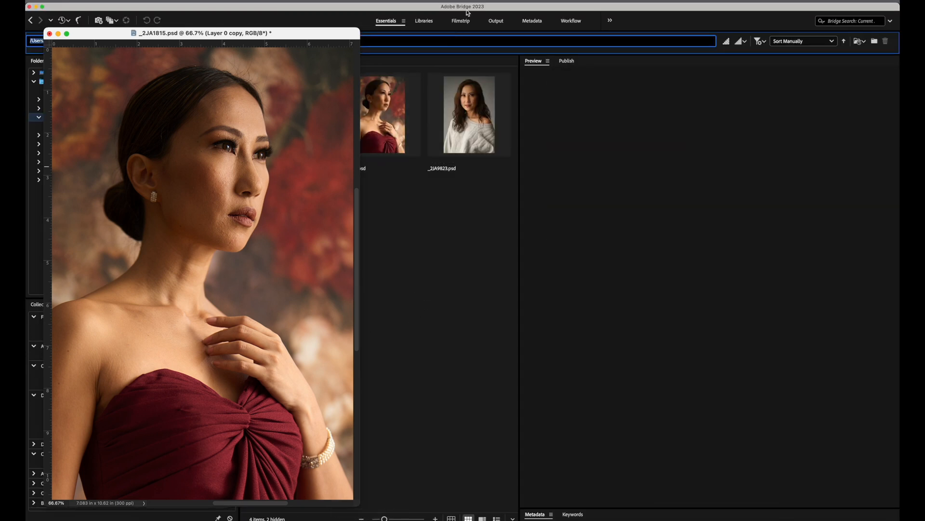
click(380, 520)
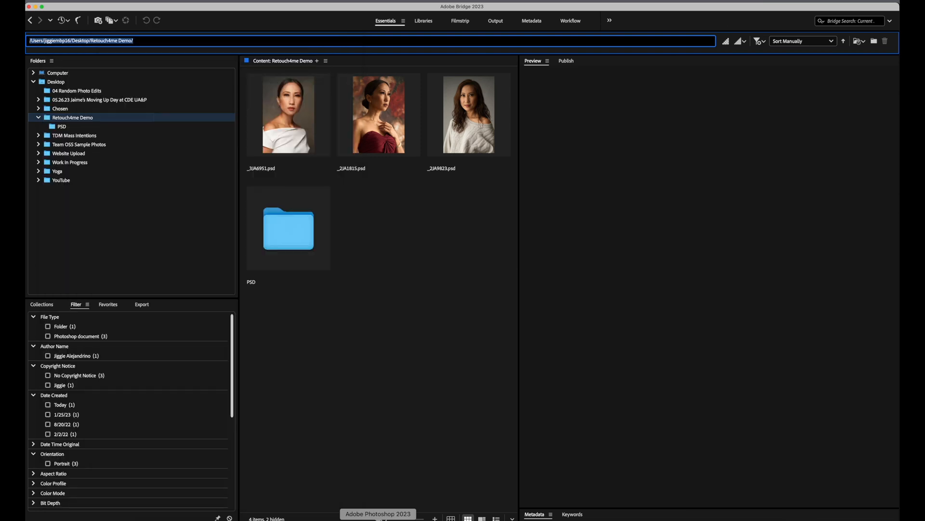
double_click(296, 231)
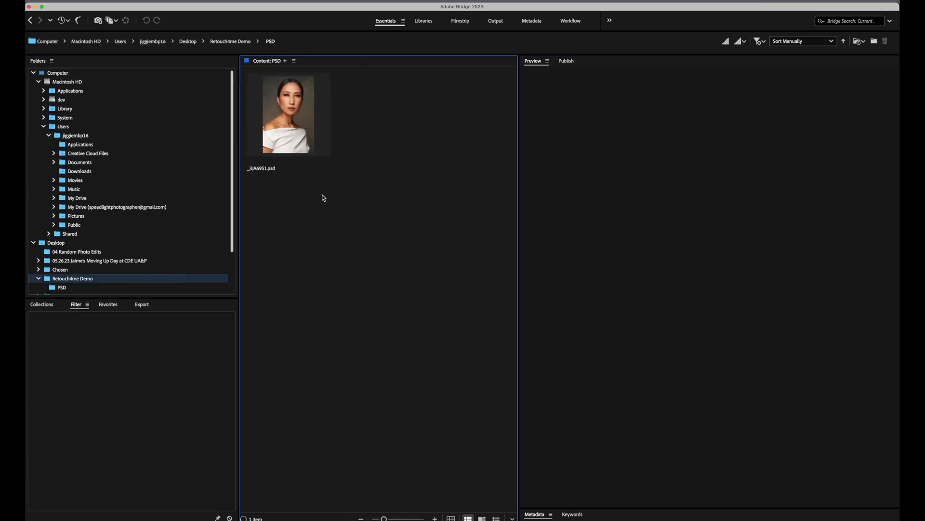
click(299, 132)
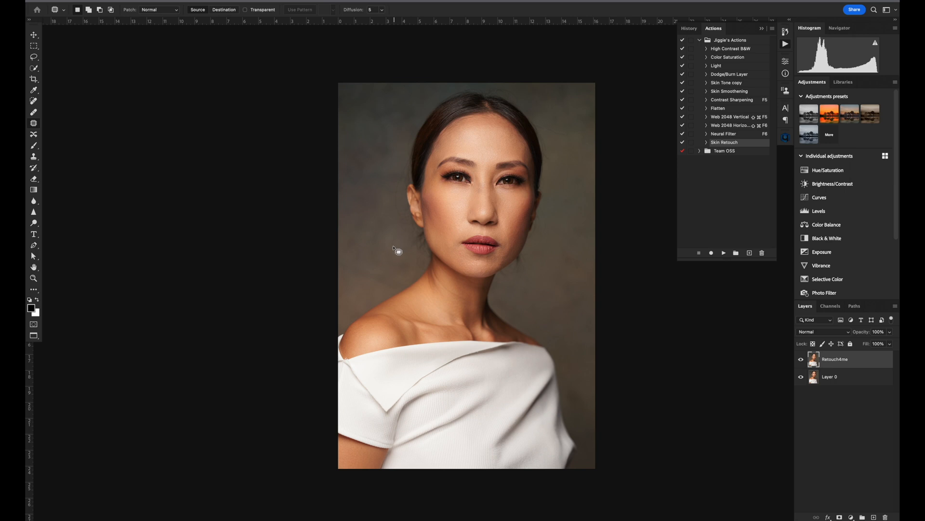
Compare the face in the white-top portrait with and without the Retouch4me layer, and close the document without saving changes.
key(super+plus)
key(super+plus)
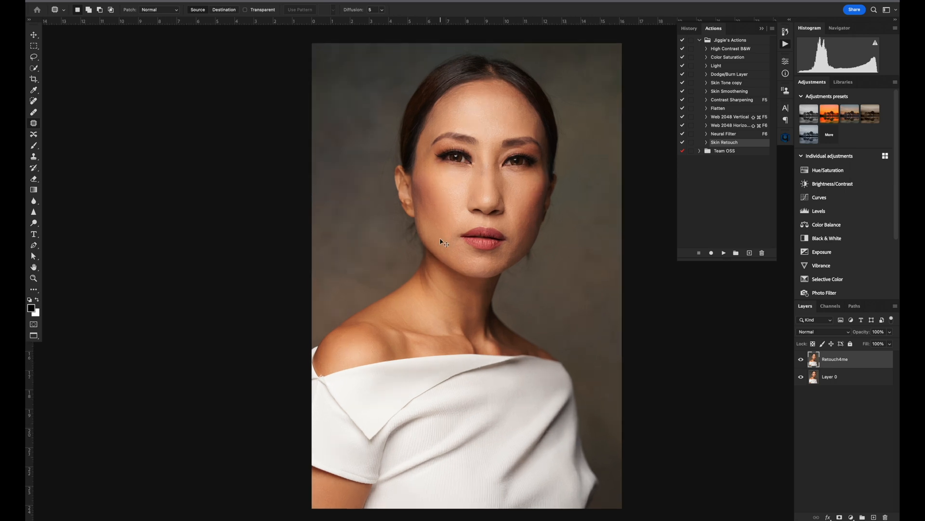
drag(498, 149, 473, 229)
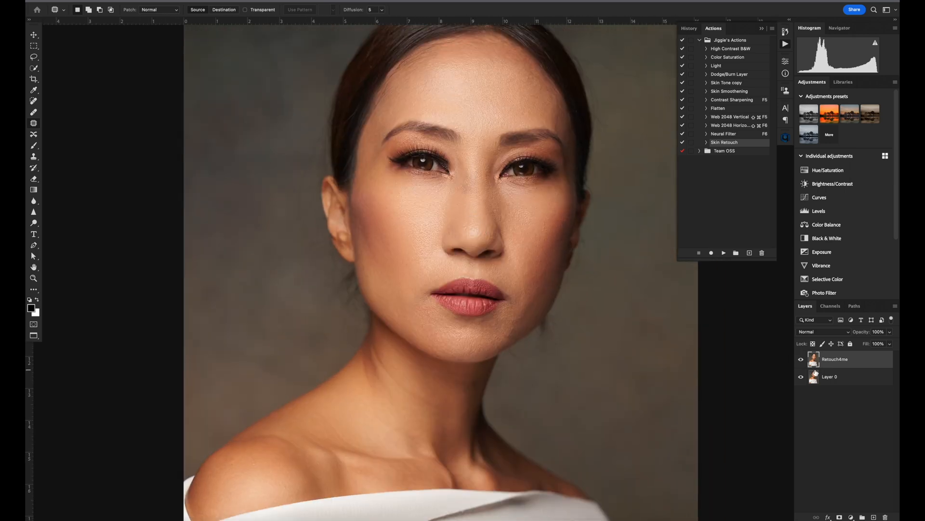
click(802, 359)
click(802, 360)
click(802, 359)
click(802, 360)
key(super+w)
click(471, 197)
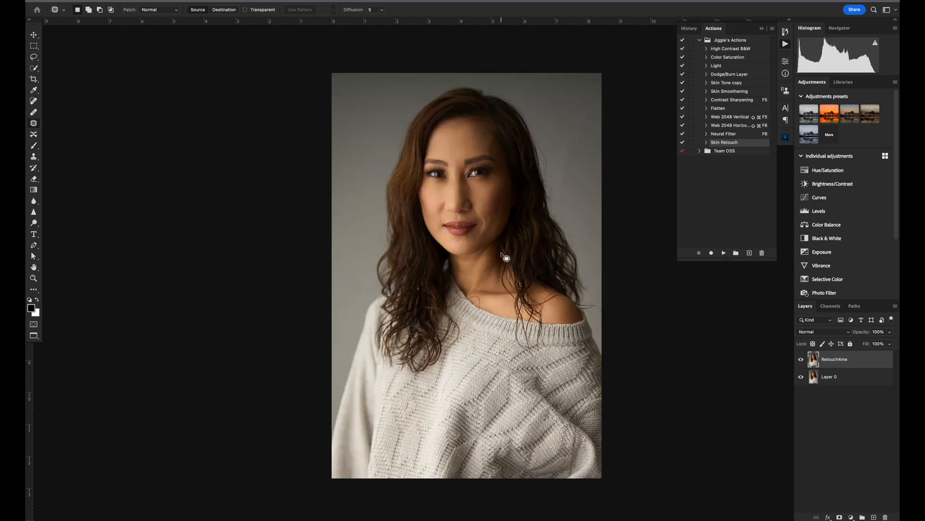
Compare the sweater portrait with and without the Retouch4me layer, and close it without saving changes.
key(super+plus)
click(801, 359)
click(801, 359)
key(super+w)
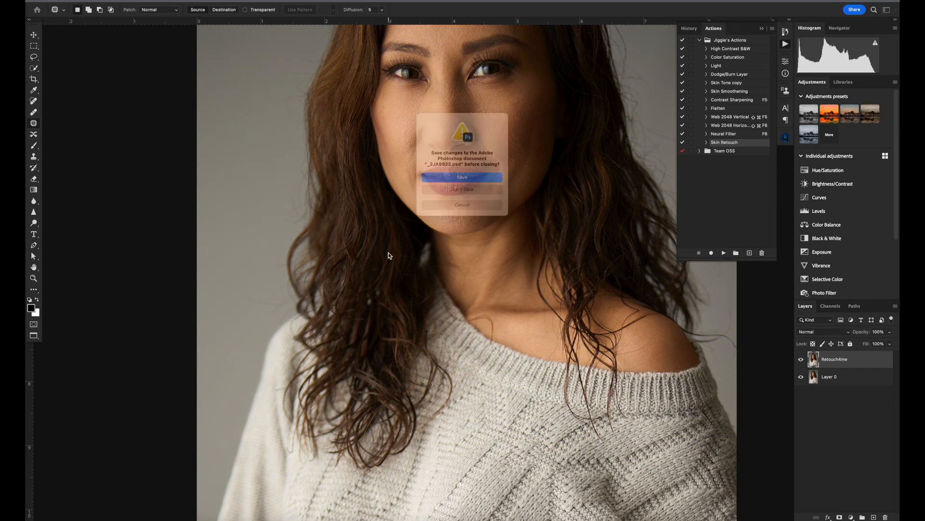
click(468, 195)
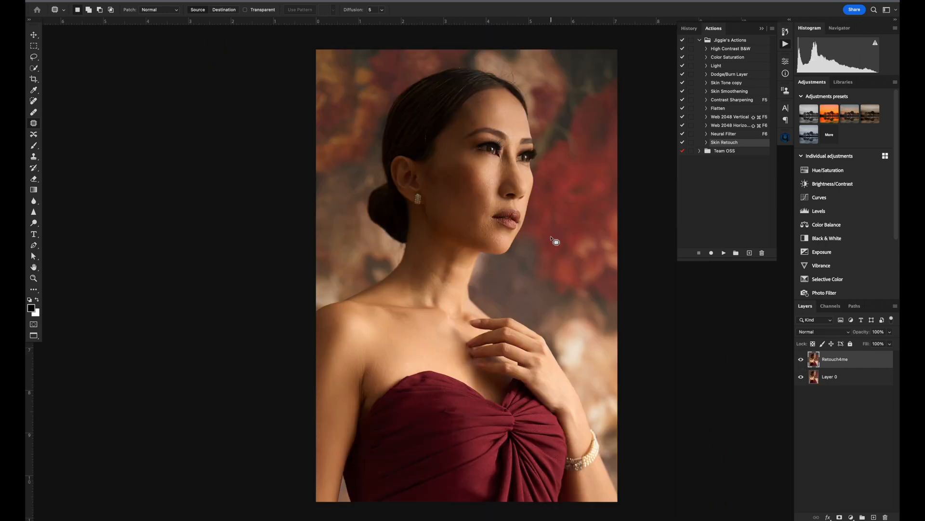
Compare the face in the burgundy-dress portrait with and without the Retouch4me layer, and close the document.
key(super+plus)
key(super+plus)
key(super+plus)
drag(496, 105, 471, 331)
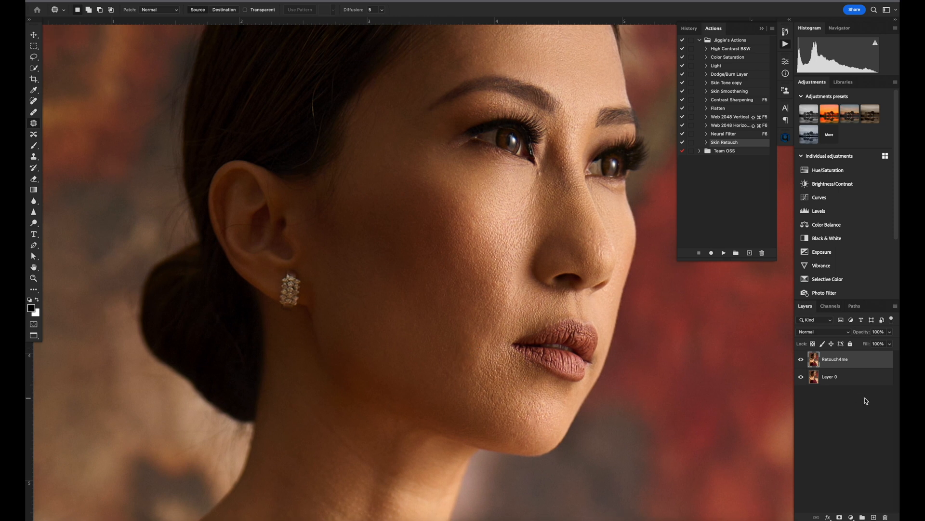
click(800, 359)
click(801, 359)
click(800, 359)
click(800, 359)
click(800, 359)
key(super+w)
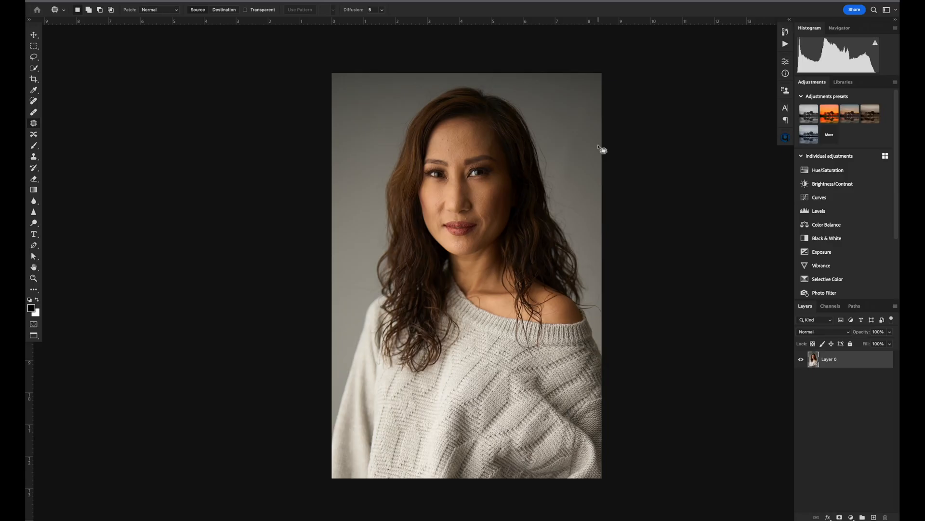
Run the Heal, D&B and Portrait Volumes retouches together on the sweater portrait with the Retouch4me plugin.
click(785, 140)
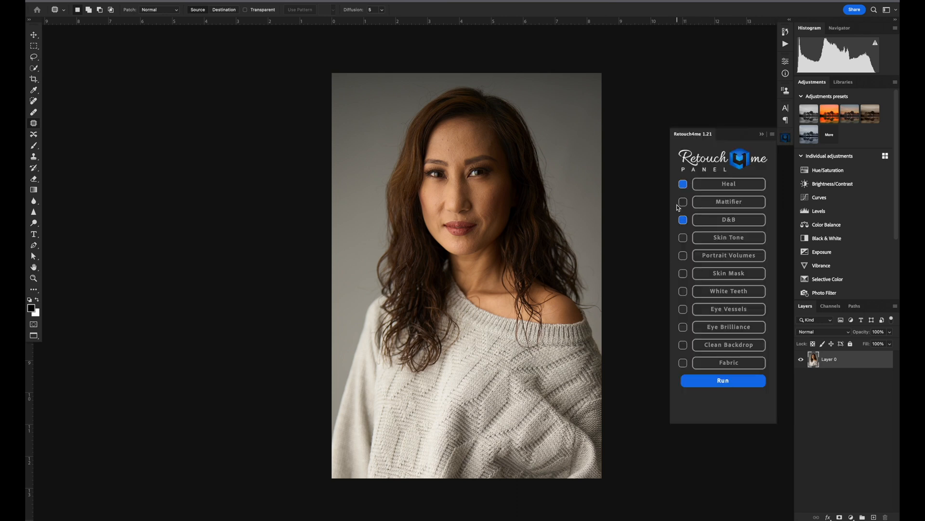
click(683, 184)
click(683, 185)
click(683, 220)
click(683, 256)
click(723, 384)
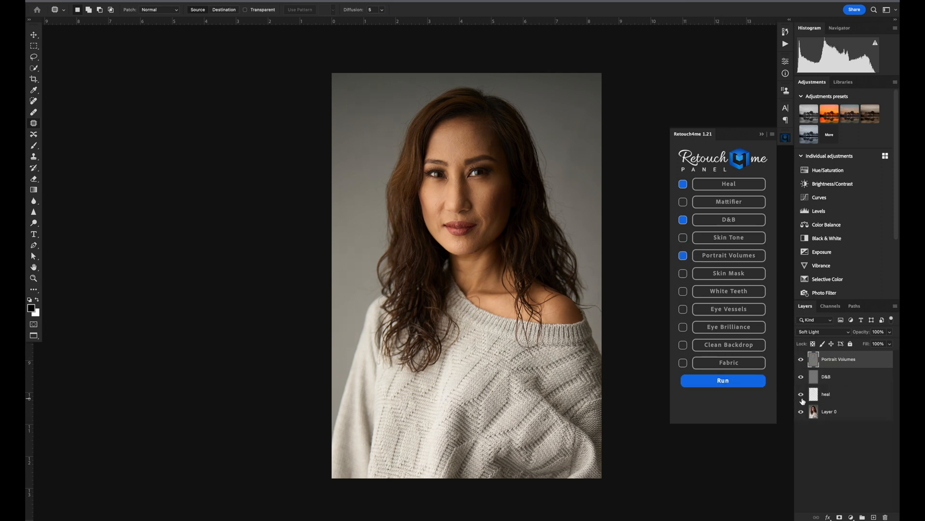
Set the opacity of the D&B layer to 80%.
click(845, 377)
click(862, 332)
text(80)
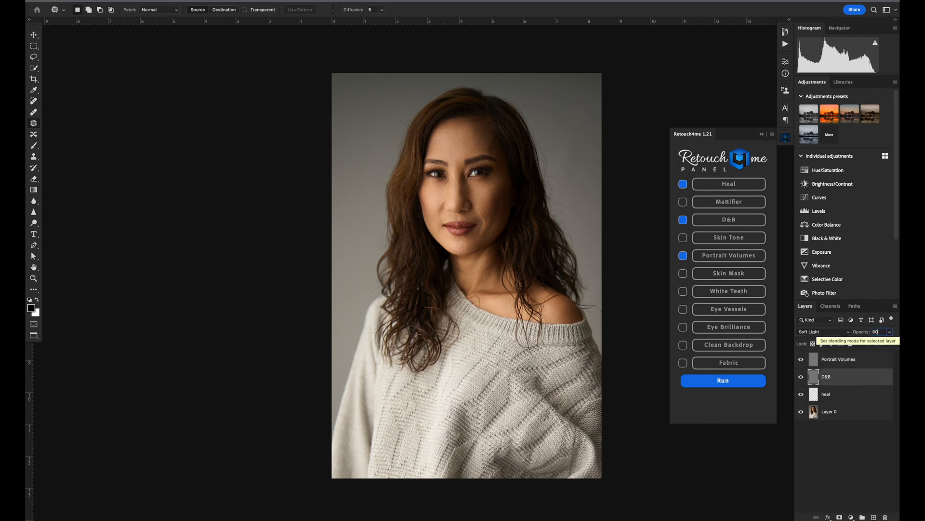
key(Return)
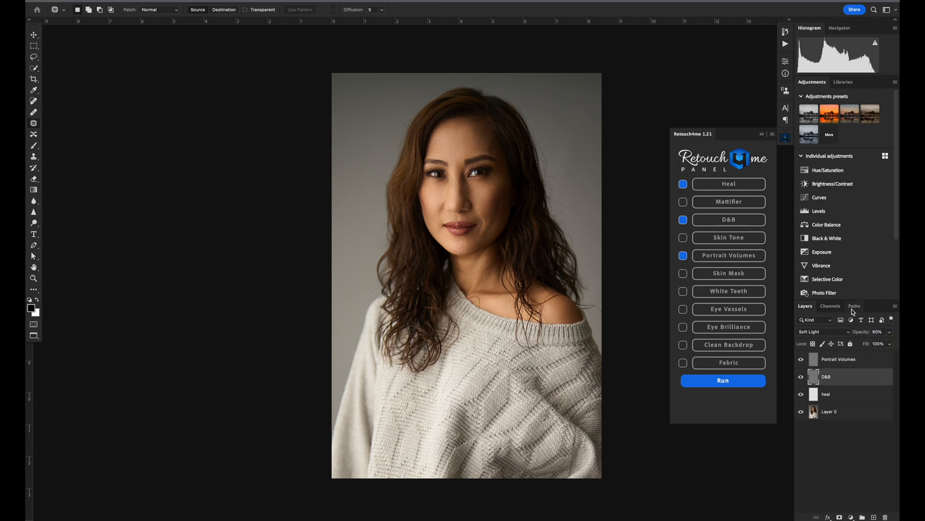
Set the opacity of the Portrait Volumes layer to 20% and compare the portrait with and without the retouching layers.
click(857, 359)
click(859, 331)
text(20)
key(Return)
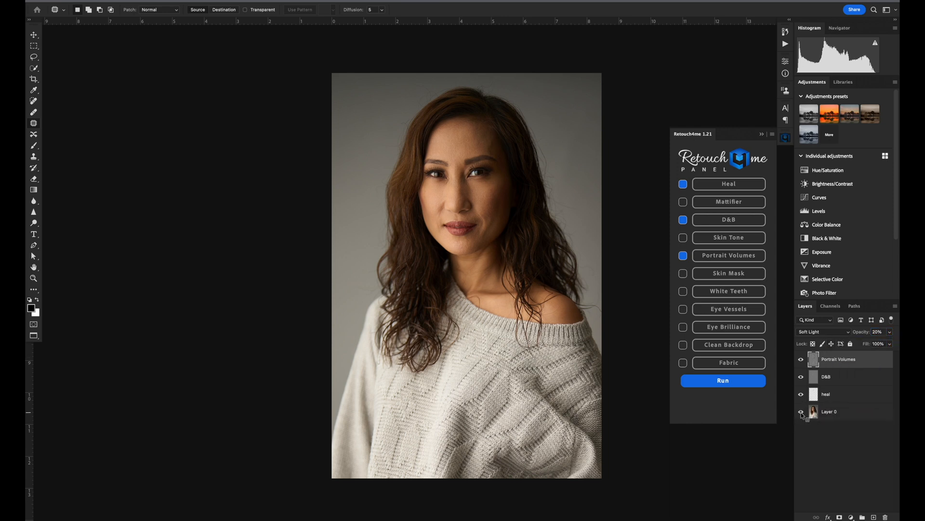
alt+click(801, 413)
alt+click(801, 412)
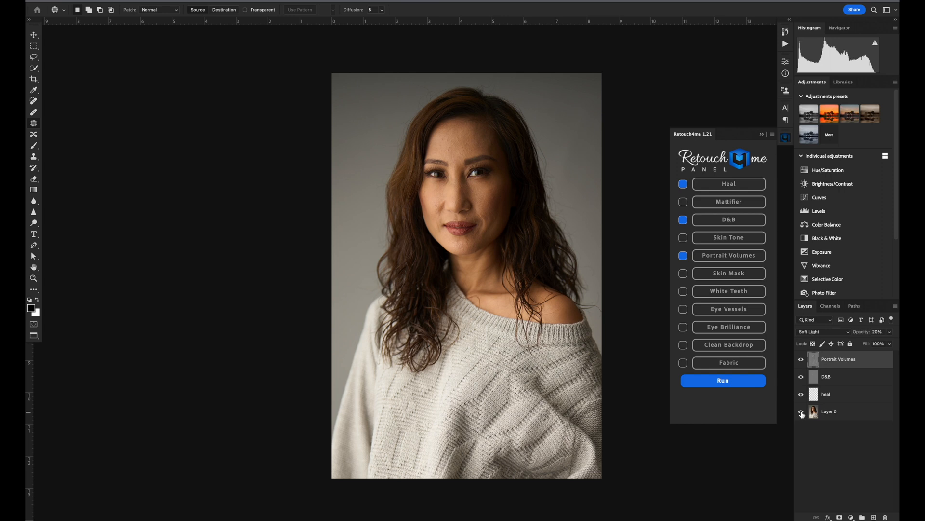